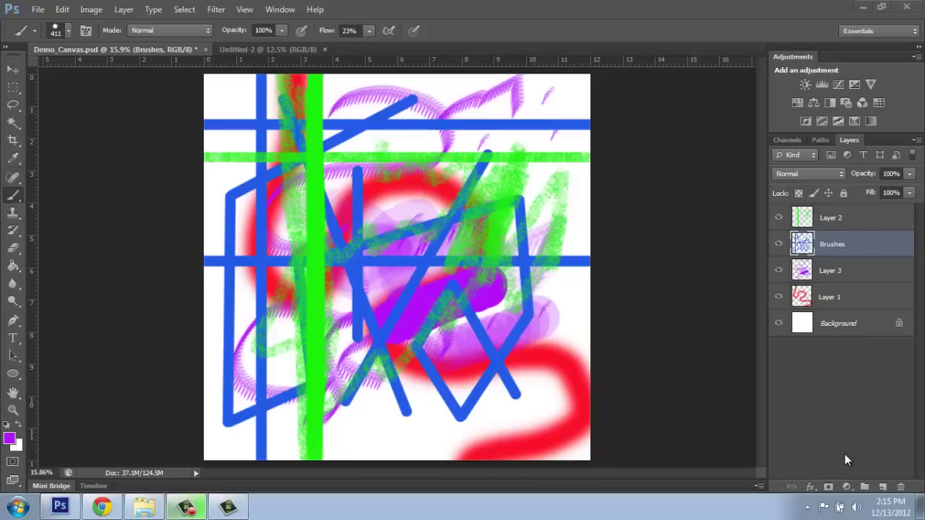
Hide the Brushes, Layer 3 and Layer 2 layers, keep Layer 1 visible and select it.
left_click(779, 245)
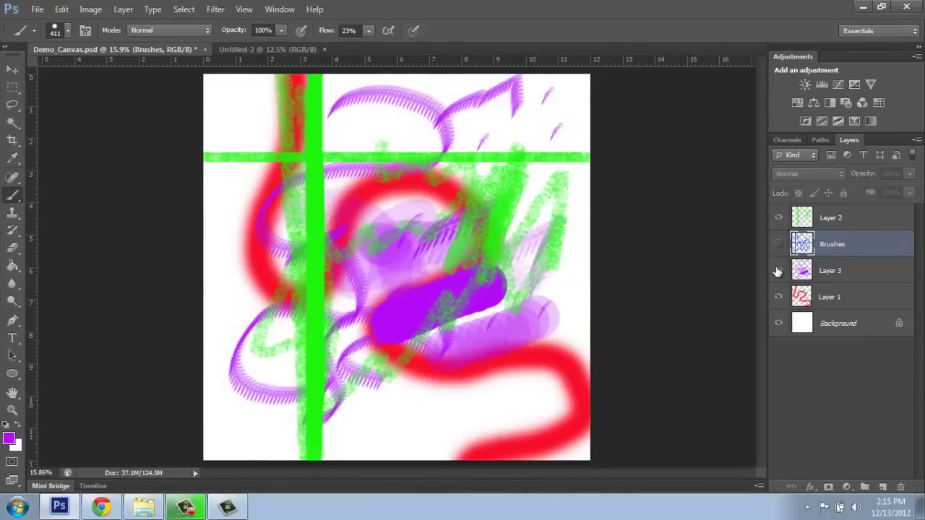
left_click(778, 270)
left_click(778, 218)
left_click(778, 297)
left_click(778, 297)
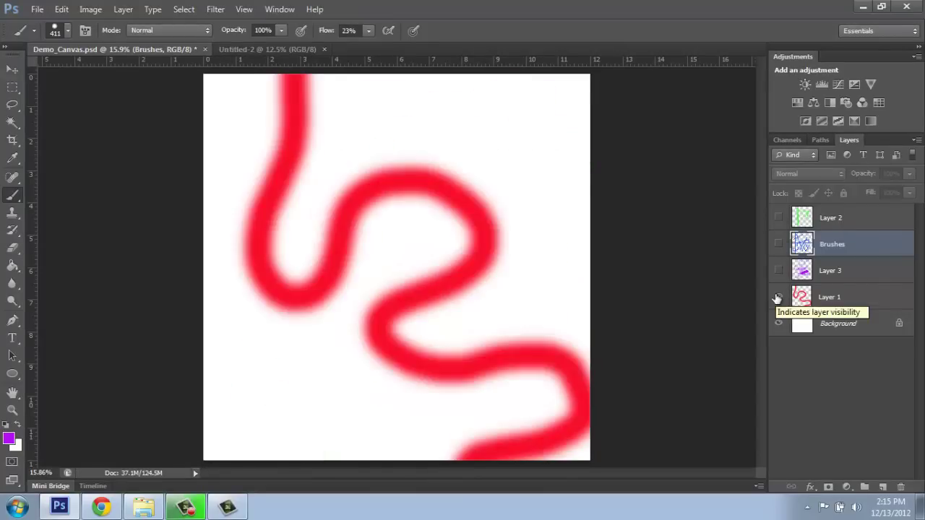
left_click(841, 299)
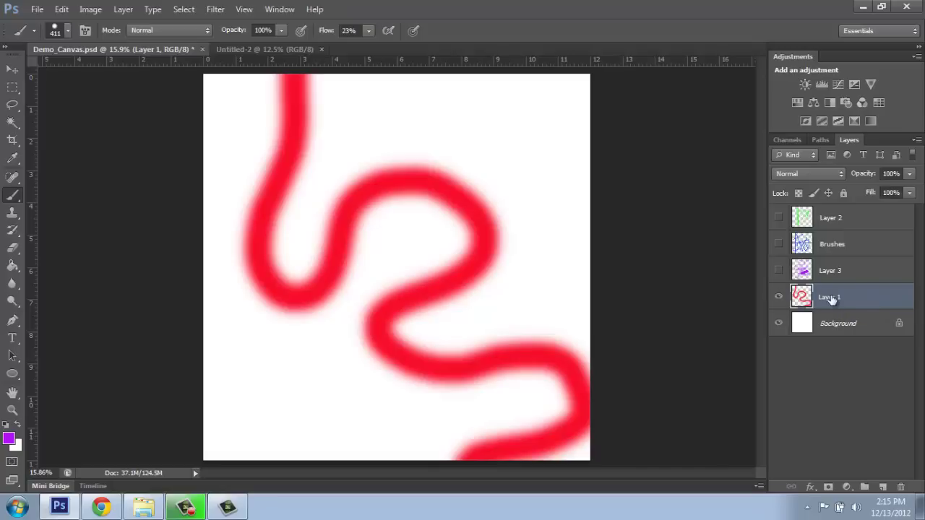
Choose the standard Eraser Tool and bring up its Brush Preset picker.
left_click(13, 248)
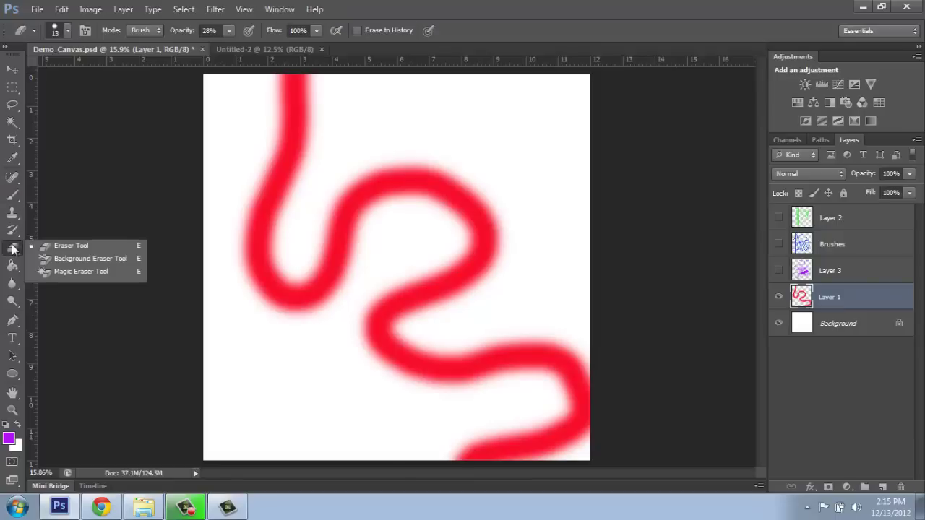
left_click(51, 247)
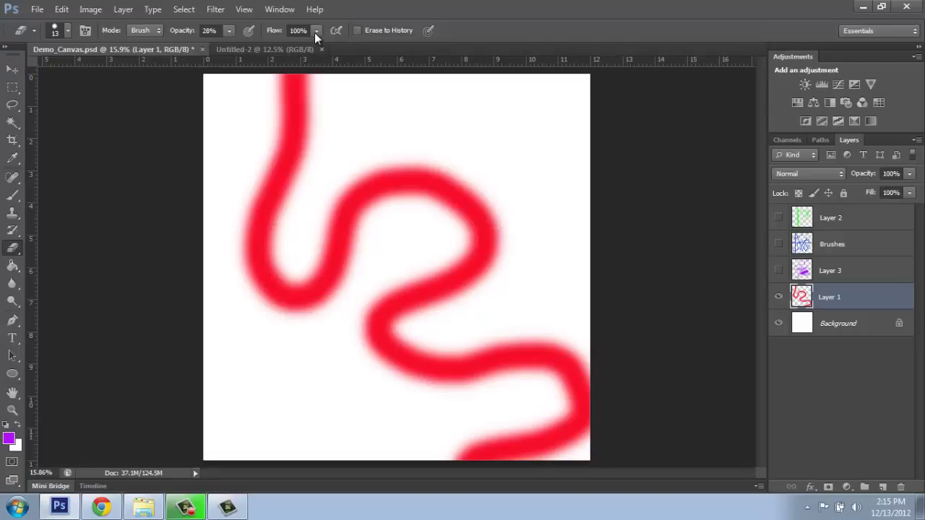
left_click(69, 30)
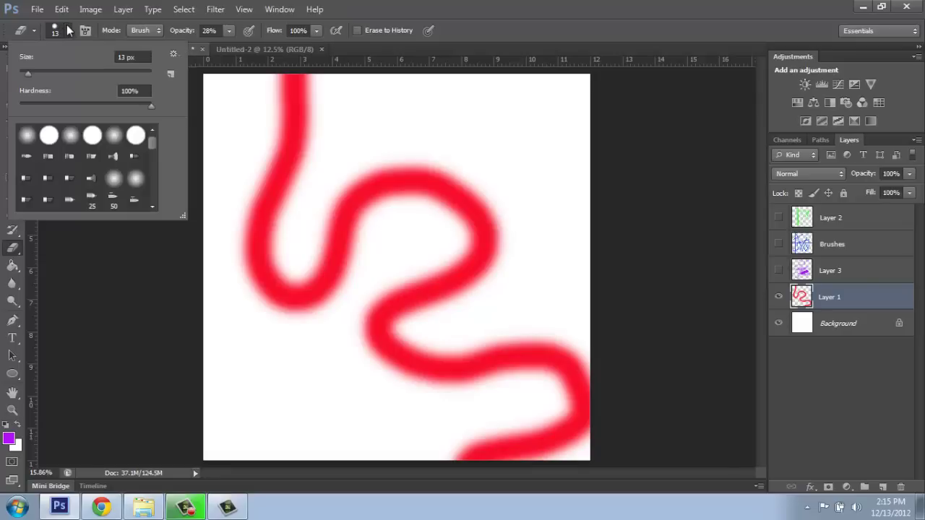
Give the eraser a hard round 147 px tip with 100% hardness and 100% opacity.
left_click(49, 138)
left_click_drag(33, 74, 102, 72)
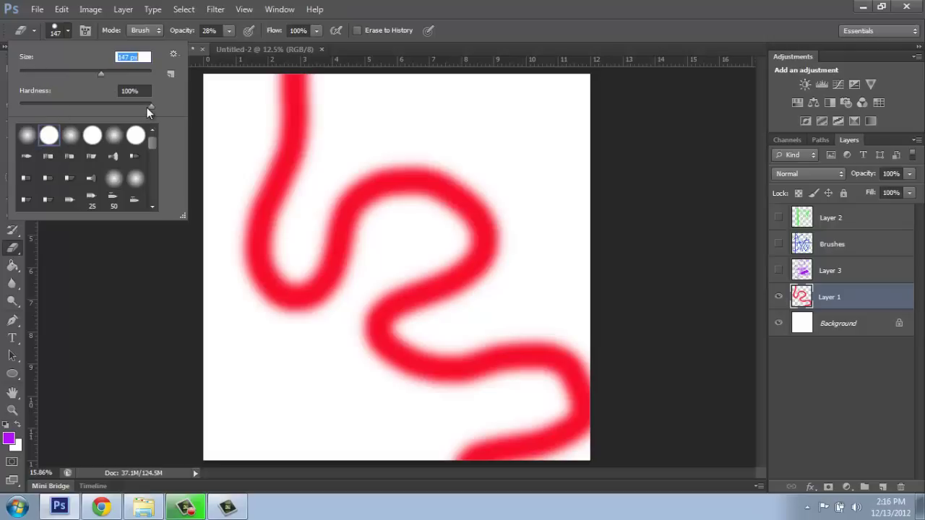
left_click_drag(151, 107, 161, 106)
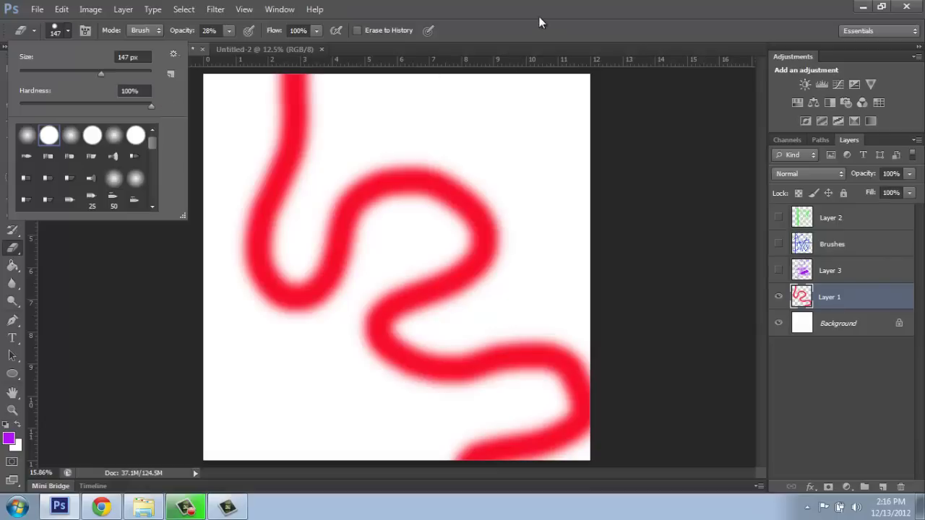
key("Return")
left_click(228, 32)
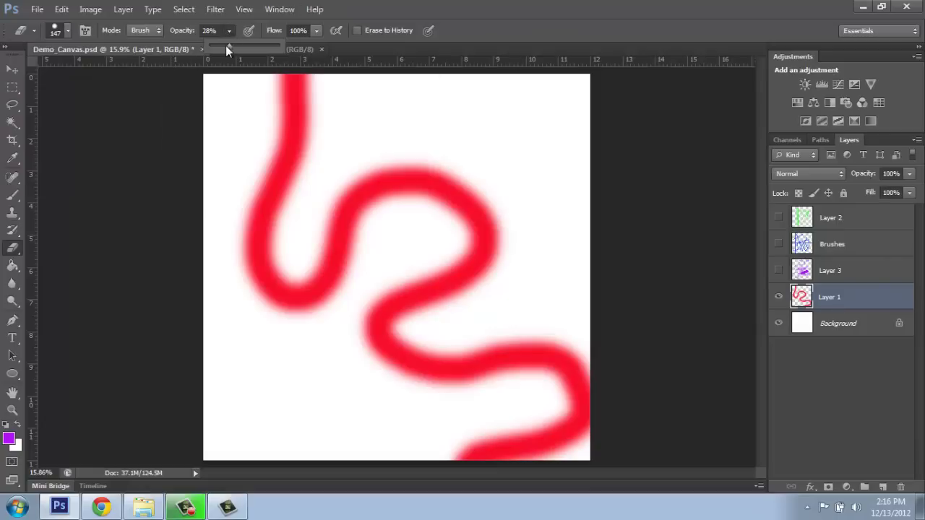
left_click_drag(229, 47, 286, 51)
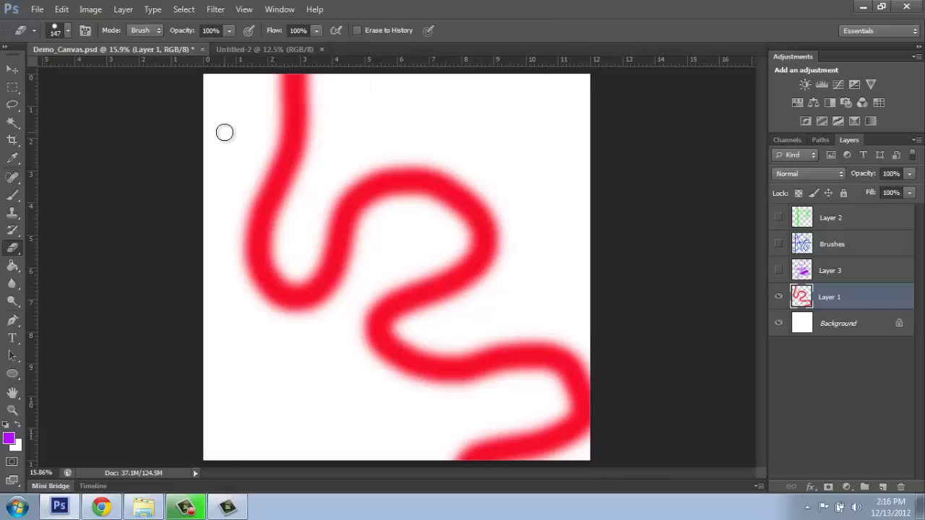
Erase two hard-edged bands across the top of the red stroke, then zoom to 50% on them.
left_click_drag(224, 132, 433, 105)
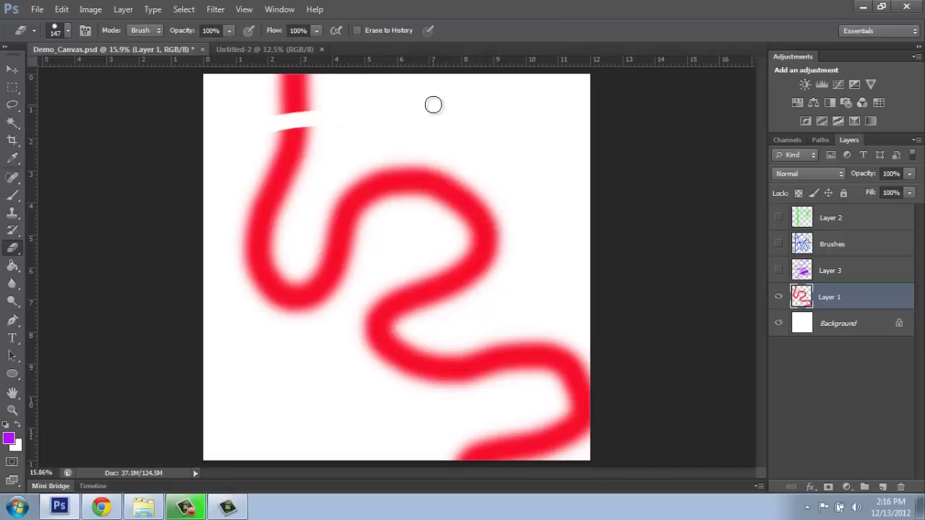
left_click_drag(255, 159, 440, 140)
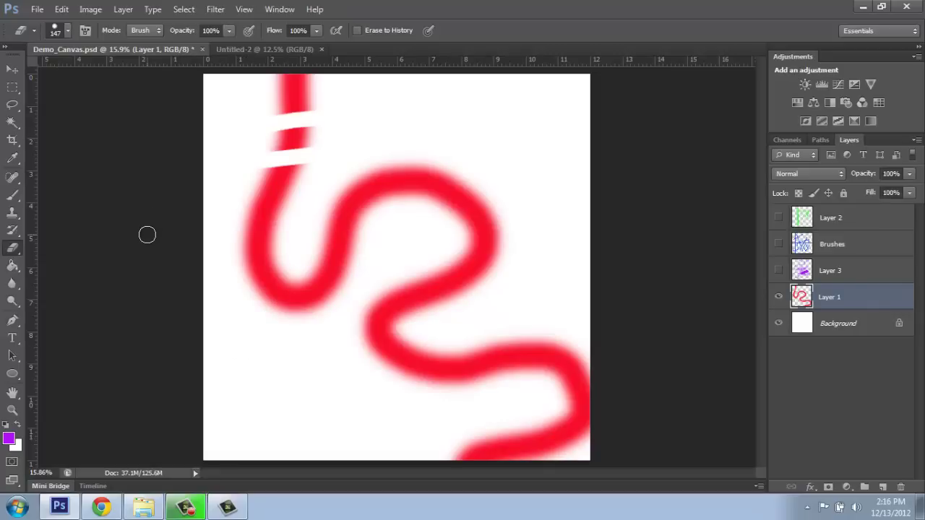
left_click(12, 410)
left_click(296, 127)
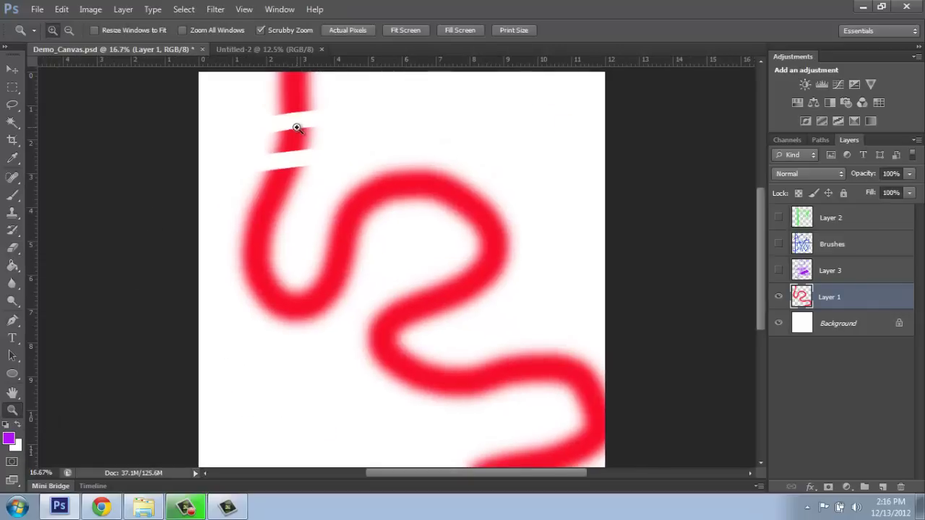
left_click(295, 128)
left_click(293, 129)
left_click(293, 128)
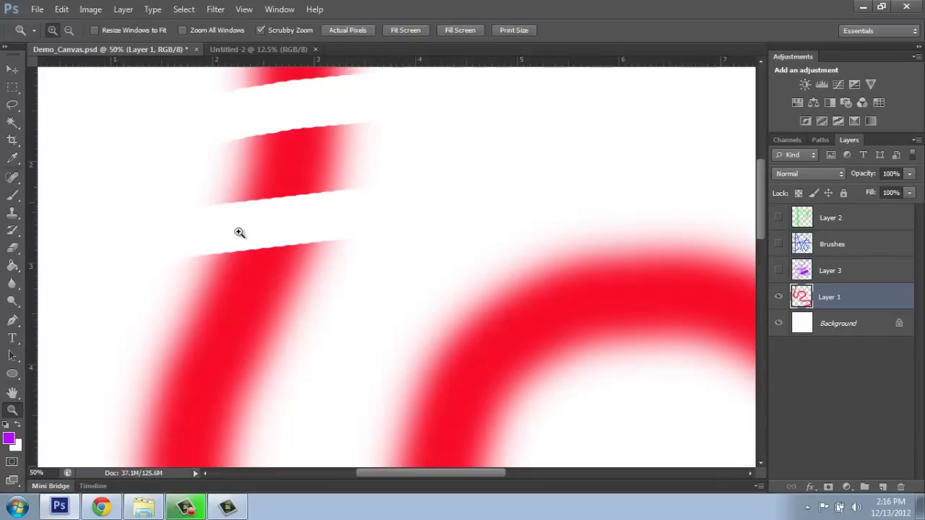
Widen the erased gap, then trim the upper red band's lower edge at 87% hardness.
left_click(12, 249)
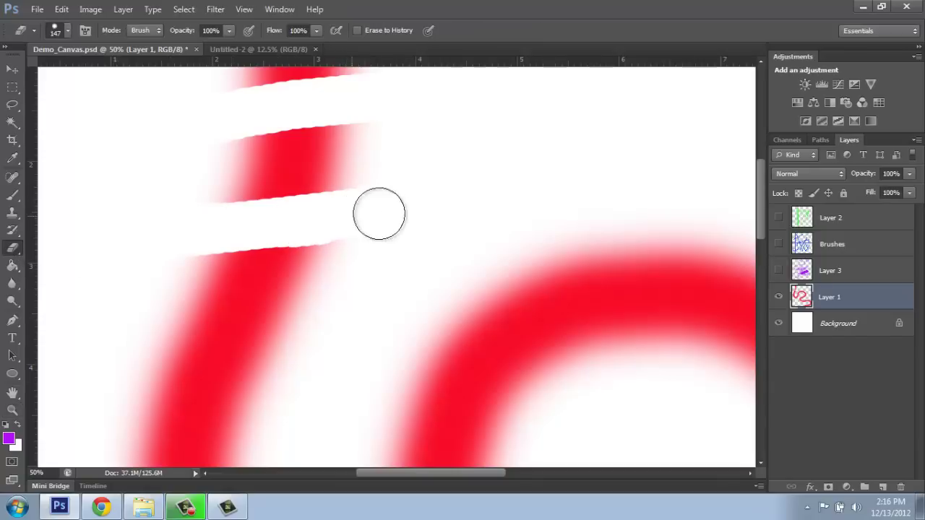
mouse_move(320, 221)
left_mouse_down()
mouse_move(144, 254)
mouse_move(294, 226)
mouse_move(371, 198)
mouse_move(253, 213)
mouse_move(190, 235)
mouse_move(252, 232)
left_mouse_up()
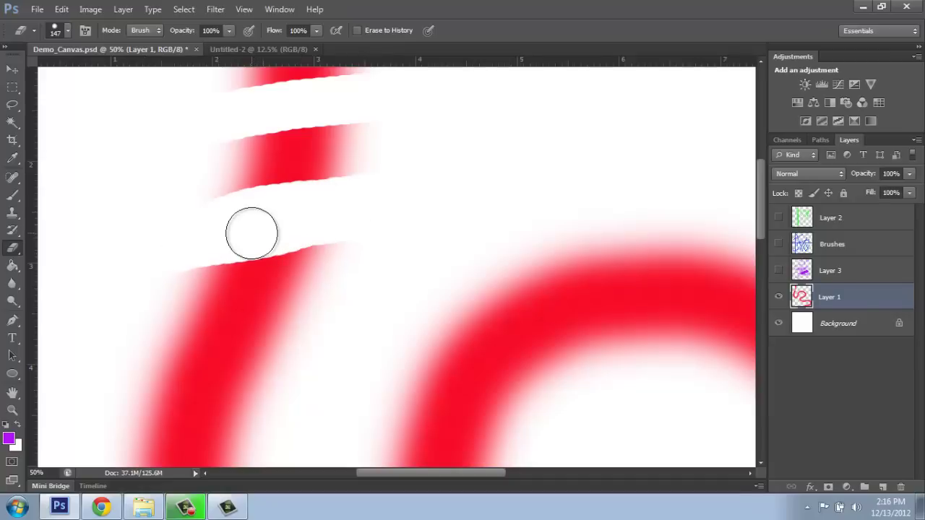
right_click(263, 230)
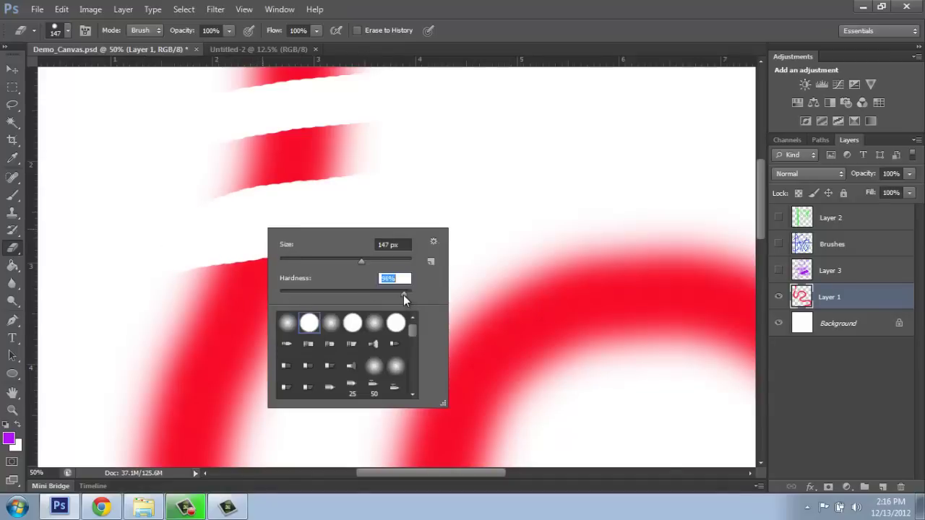
left_click(180, 219)
mouse_move(285, 204)
left_mouse_down()
mouse_move(389, 194)
mouse_move(309, 202)
left_mouse_up()
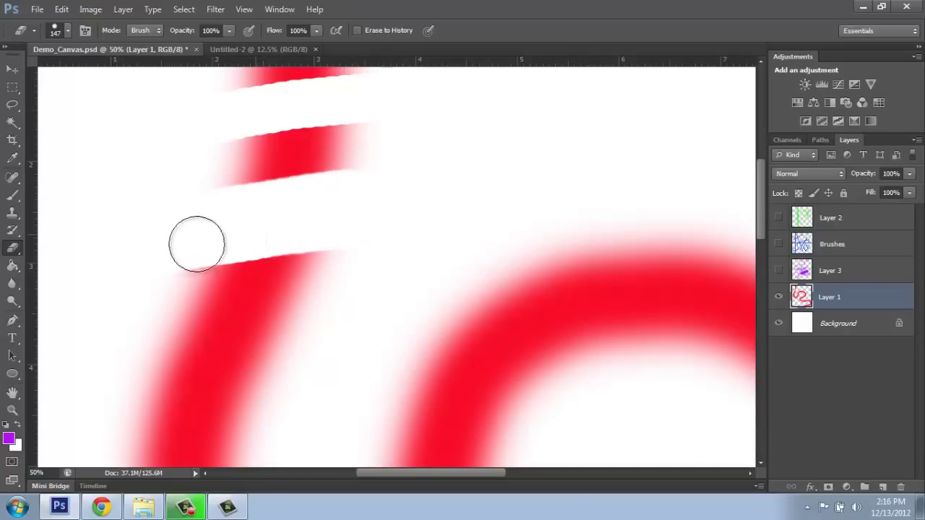
Trim the top edge of the lower red section with eraser hardness at 73%.
right_click(233, 225)
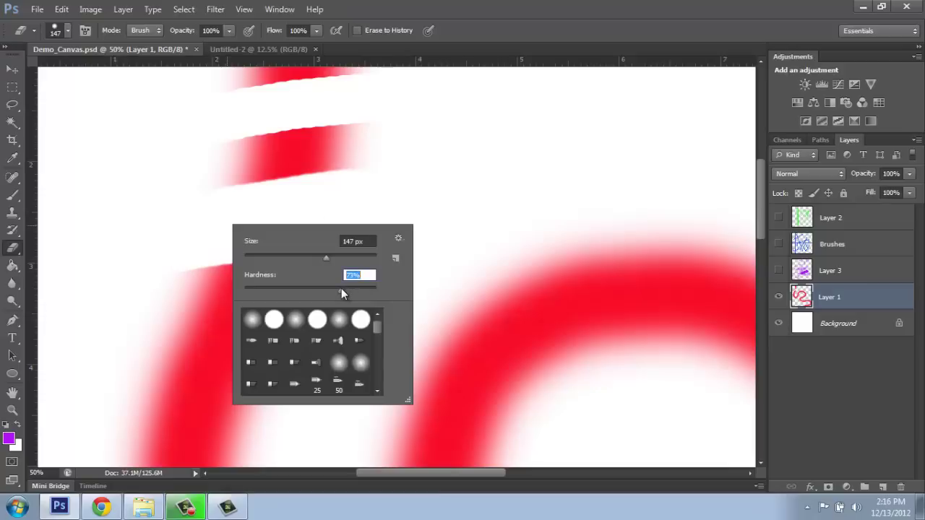
left_click(234, 210)
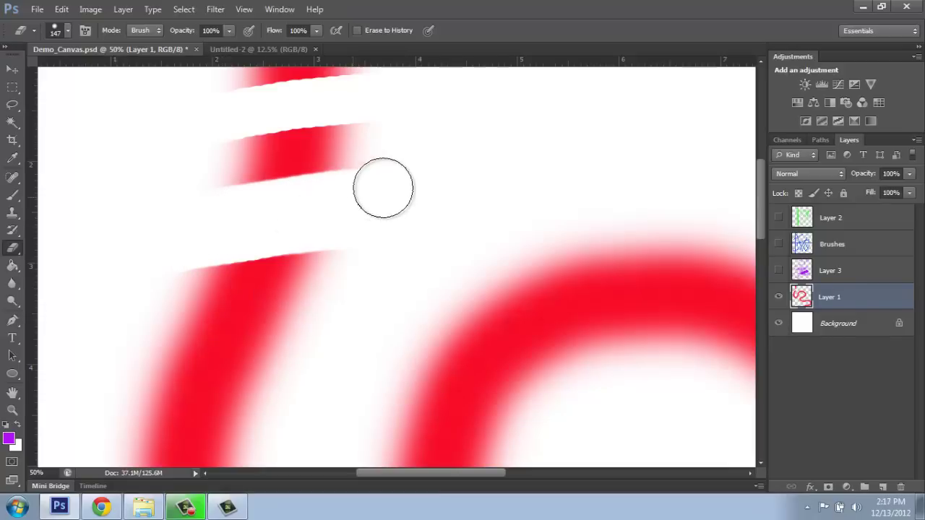
mouse_move(214, 244)
left_mouse_down()
mouse_move(381, 217)
mouse_move(139, 252)
mouse_move(407, 215)
mouse_move(390, 185)
mouse_move(171, 217)
mouse_move(269, 218)
mouse_move(226, 179)
mouse_move(228, 261)
mouse_move(289, 243)
mouse_move(231, 99)
mouse_move(232, 112)
mouse_move(351, 100)
mouse_move(403, 119)
mouse_move(300, 175)
left_mouse_up()
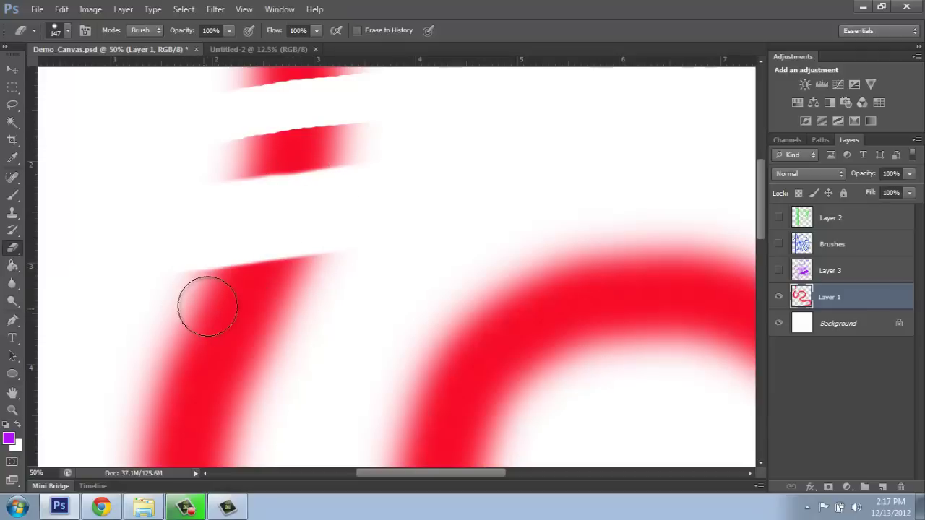
Set eraser hardness to 0% and wipe two soft bands across the left red stroke.
scroll(207, 305, "down", 2)
scroll(204, 308, "down", 5)
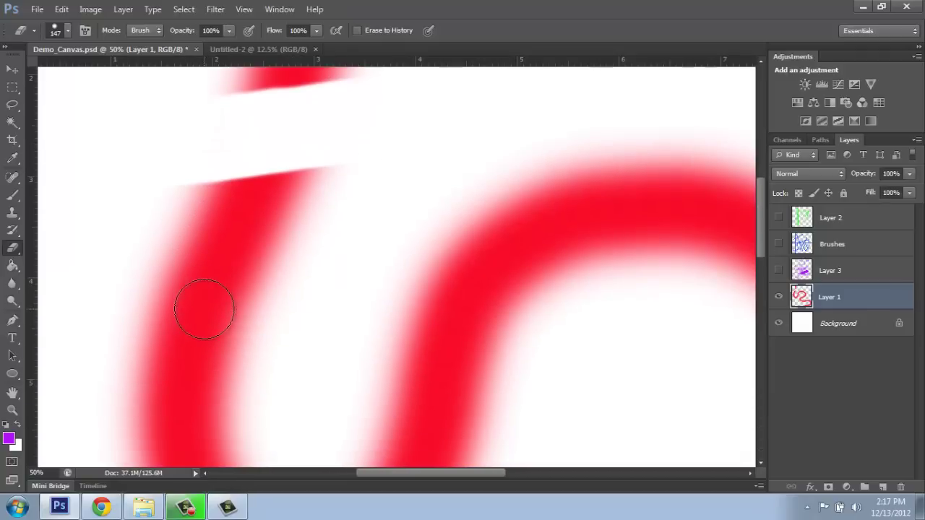
right_click(214, 220)
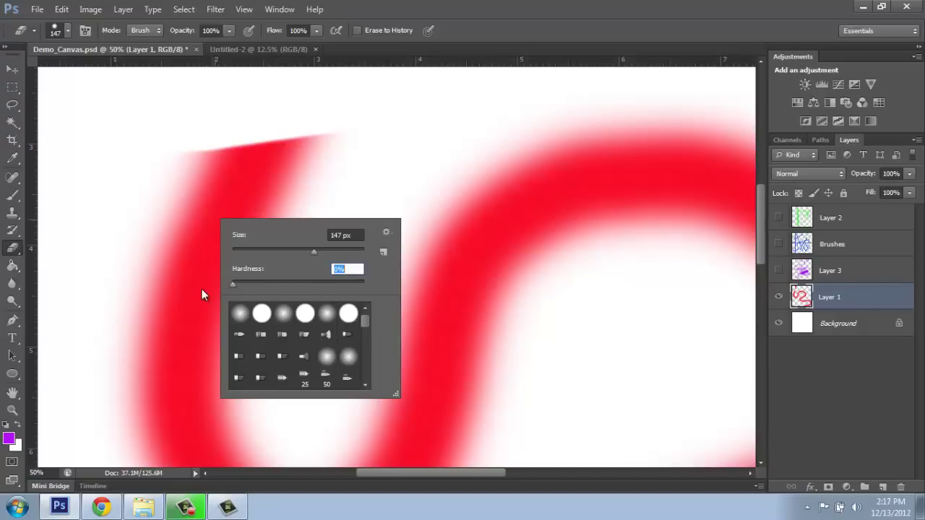
left_click(172, 267)
mouse_move(172, 267)
left_mouse_down()
mouse_move(342, 227)
mouse_move(161, 270)
left_mouse_up()
left_click_drag(89, 364, 373, 305)
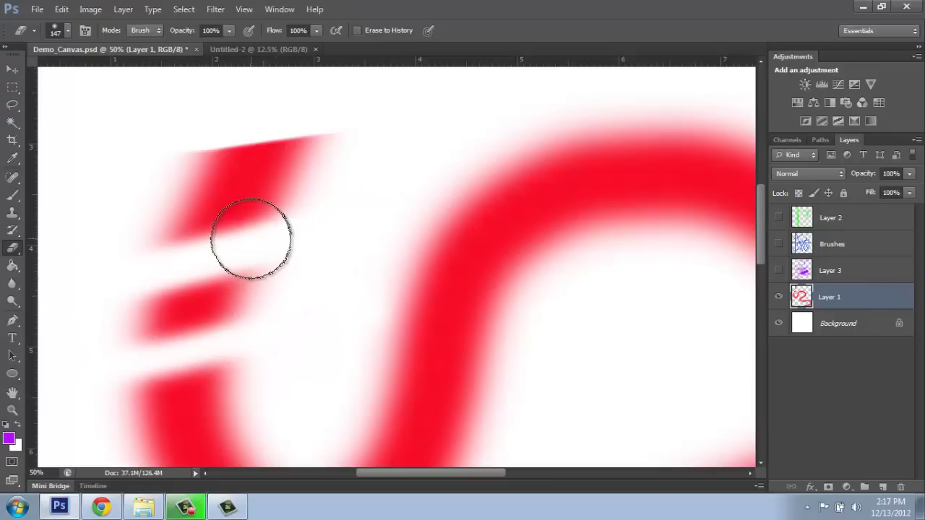
Erase the top and middle red fragments down to small soft-edged blobs.
mouse_move(340, 180)
left_mouse_down()
mouse_move(248, 243)
mouse_move(200, 250)
left_mouse_up()
key("ctrl+z")
mouse_move(190, 116)
left_mouse_down()
mouse_move(138, 159)
mouse_move(137, 193)
left_mouse_up()
key("ctrl+z")
mouse_move(242, 113)
left_mouse_down()
mouse_move(162, 173)
mouse_move(158, 232)
mouse_move(203, 255)
left_mouse_up()
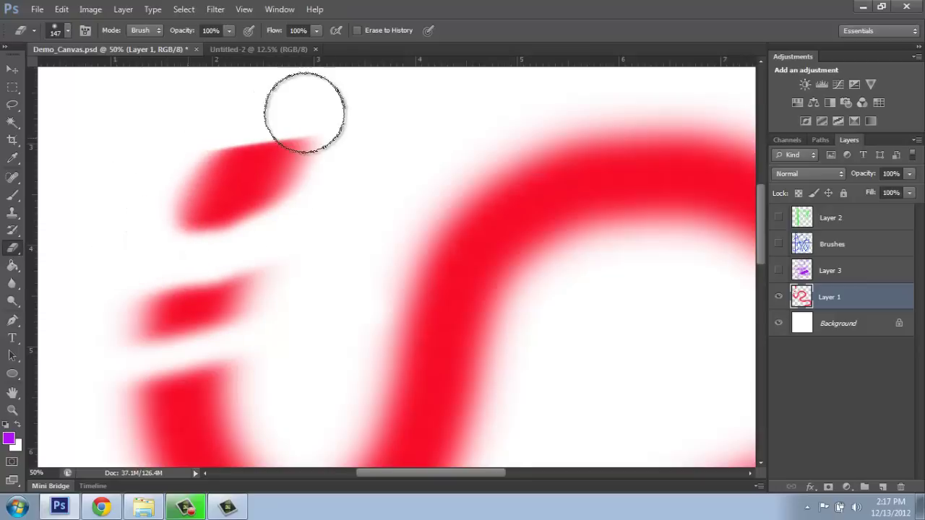
mouse_move(320, 144)
left_mouse_down()
mouse_move(213, 143)
mouse_move(164, 182)
left_mouse_up()
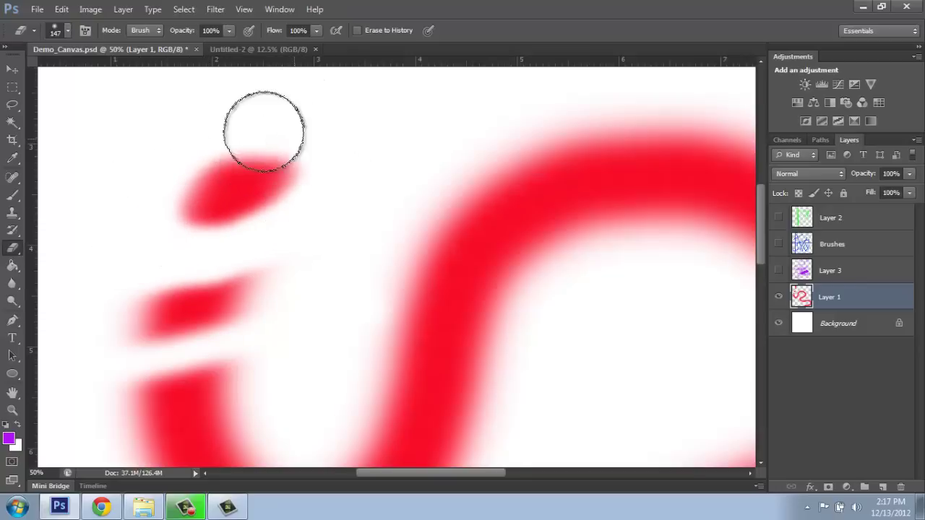
mouse_move(248, 257)
left_mouse_down()
mouse_move(205, 261)
mouse_move(146, 279)
mouse_move(141, 309)
mouse_move(155, 324)
mouse_move(213, 324)
mouse_move(247, 311)
mouse_move(234, 272)
mouse_move(162, 277)
mouse_move(99, 320)
mouse_move(128, 345)
mouse_move(183, 346)
left_mouse_up()
scroll(419, 295, "down", 2)
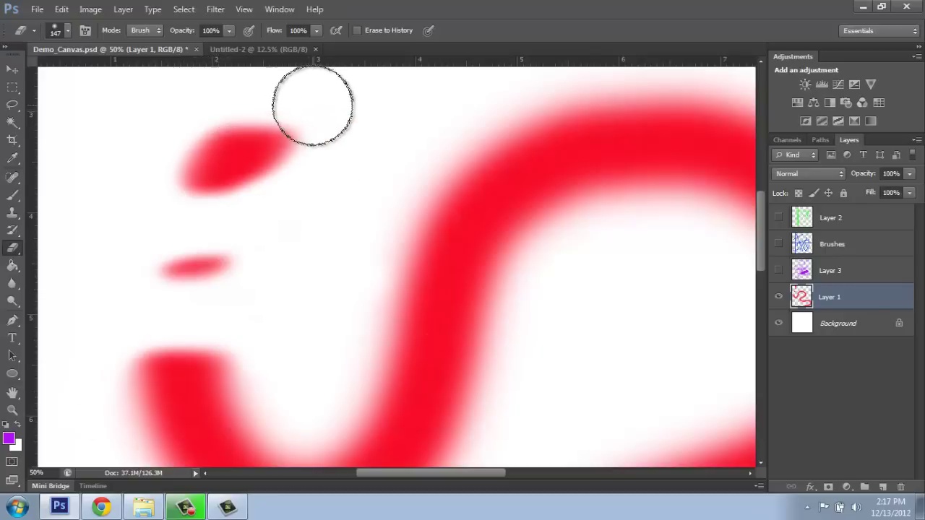
Set eraser opacity to 23% and fade the stroke's left edge and bend to translucent pink.
left_click(229, 33)
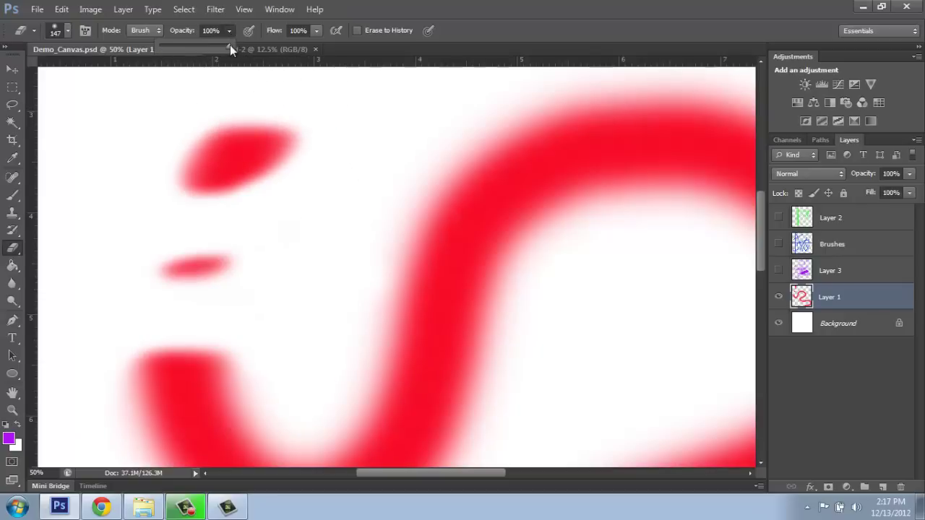
left_click_drag(200, 59, 185, 63)
left_click_drag(172, 57, 176, 47)
mouse_move(419, 217)
left_mouse_down()
mouse_move(360, 303)
mouse_move(421, 242)
mouse_move(471, 213)
mouse_move(518, 202)
mouse_move(576, 209)
mouse_move(626, 242)
mouse_move(578, 227)
mouse_move(479, 219)
mouse_move(421, 228)
mouse_move(357, 274)
mouse_move(429, 219)
mouse_move(504, 197)
mouse_move(597, 221)
mouse_move(457, 211)
mouse_move(369, 247)
mouse_move(440, 225)
mouse_move(545, 217)
mouse_move(416, 252)
mouse_move(391, 272)
mouse_move(432, 243)
mouse_move(504, 228)
mouse_move(373, 255)
left_mouse_up()
mouse_move(371, 252)
left_mouse_down()
mouse_move(464, 214)
mouse_move(505, 211)
mouse_move(573, 239)
mouse_move(600, 265)
mouse_move(508, 234)
mouse_move(411, 218)
mouse_move(335, 254)
mouse_move(503, 196)
mouse_move(595, 215)
mouse_move(632, 234)
mouse_move(533, 178)
mouse_move(377, 197)
mouse_move(362, 215)
mouse_move(383, 193)
mouse_move(501, 160)
mouse_move(597, 200)
mouse_move(616, 220)
mouse_move(533, 148)
mouse_move(385, 142)
mouse_move(370, 336)
mouse_move(386, 311)
mouse_move(528, 260)
mouse_move(351, 391)
mouse_move(378, 373)
mouse_move(556, 345)
mouse_move(374, 377)
mouse_move(348, 409)
mouse_move(351, 358)
mouse_move(476, 244)
mouse_move(565, 250)
mouse_move(400, 286)
mouse_move(368, 344)
mouse_move(393, 255)
mouse_move(544, 207)
mouse_move(608, 245)
mouse_move(444, 198)
mouse_move(366, 329)
mouse_move(375, 316)
mouse_move(547, 270)
mouse_move(374, 337)
mouse_move(362, 375)
mouse_move(425, 340)
mouse_move(578, 344)
mouse_move(434, 334)
mouse_move(338, 411)
mouse_move(509, 437)
mouse_move(480, 407)
mouse_move(363, 391)
mouse_move(453, 330)
mouse_move(596, 343)
mouse_move(574, 263)
mouse_move(385, 252)
mouse_move(275, 429)
mouse_move(299, 420)
mouse_move(523, 213)
mouse_move(593, 266)
mouse_move(613, 238)
mouse_move(606, 134)
mouse_move(365, 269)
mouse_move(599, 289)
mouse_move(598, 176)
mouse_move(609, 274)
mouse_move(393, 215)
mouse_move(666, 258)
mouse_move(411, 178)
mouse_move(633, 223)
mouse_move(363, 201)
mouse_move(677, 227)
mouse_move(527, 275)
mouse_move(470, 185)
mouse_move(313, 407)
mouse_move(435, 296)
mouse_move(665, 221)
mouse_move(616, 233)
left_mouse_up()
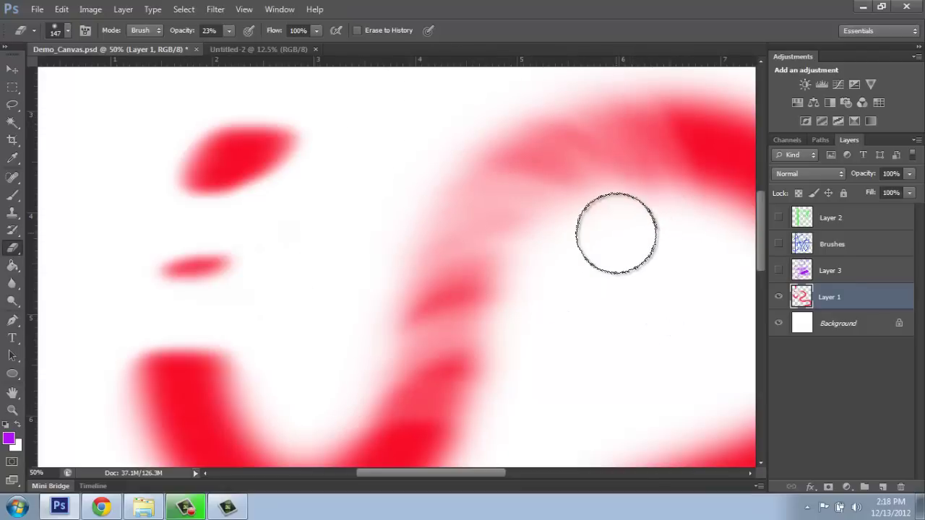
Fit the whole document on screen and fade the stroke's upper bend slightly more.
key("ctrl+0")
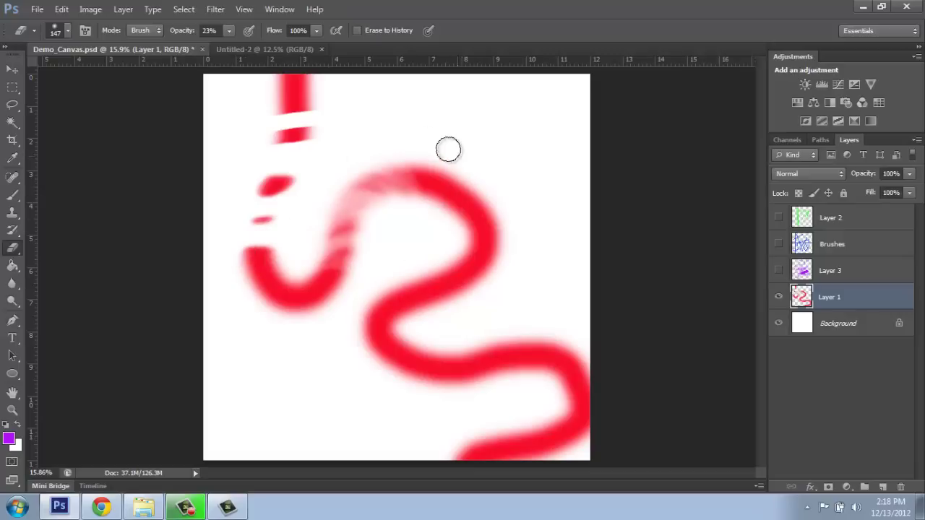
left_click_drag(350, 228, 403, 252)
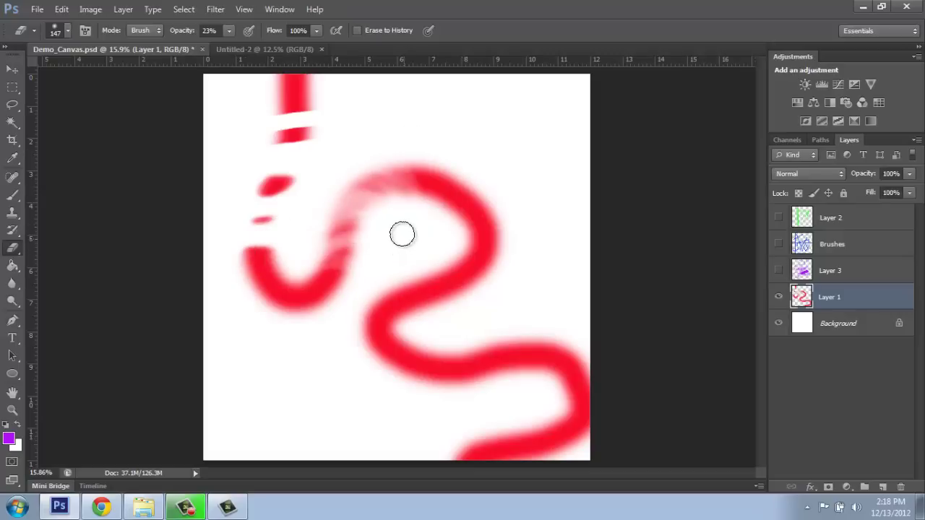